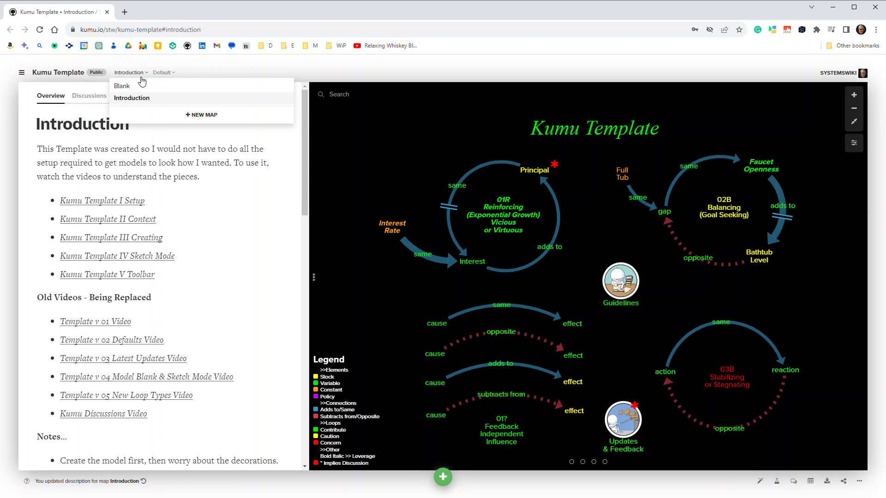
Open the Blank map and turn on sketch mode
{"action": "left_click", "coordinate": [123, 87]}
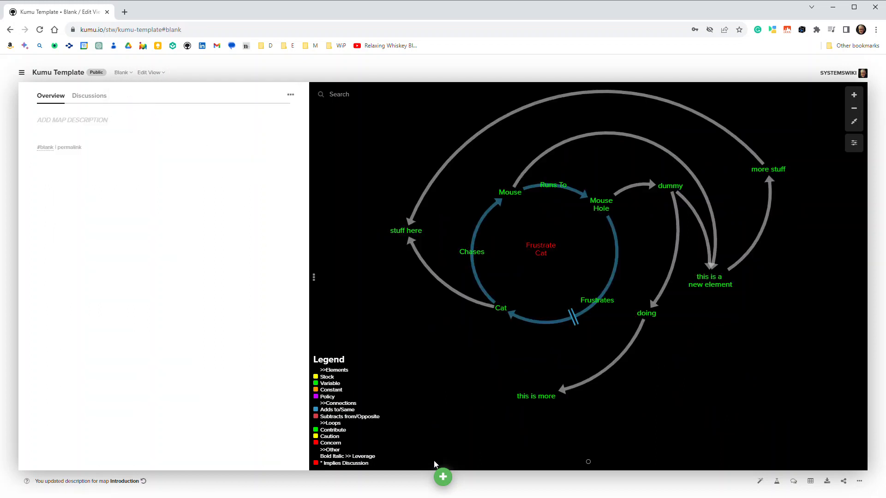
{"action": "left_click", "coordinate": [443, 477]}
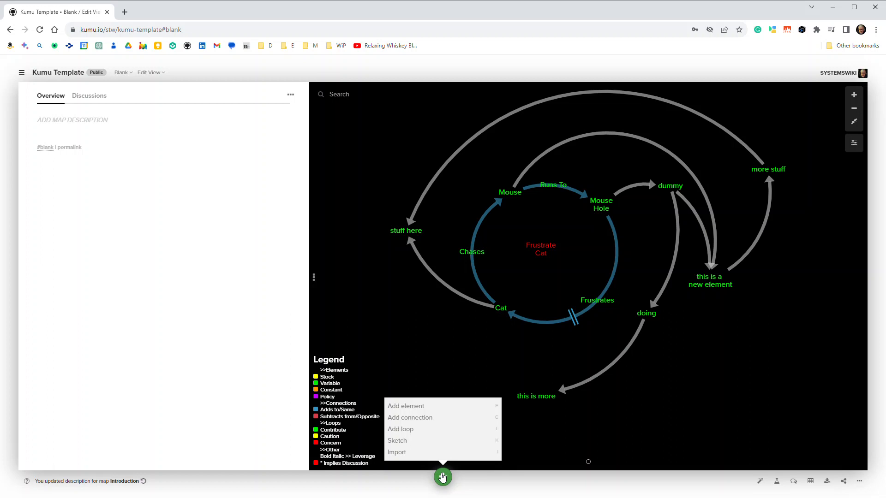
{"action": "left_click", "coordinate": [404, 442]}
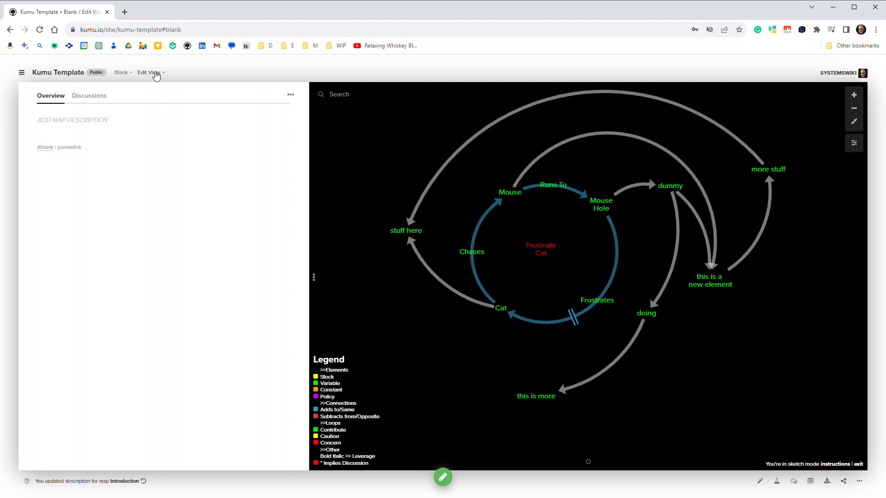
Go back to the Introduction map and exit sketch mode
{"action": "left_click", "coordinate": [121, 74]}
{"action": "left_click", "coordinate": [131, 99]}
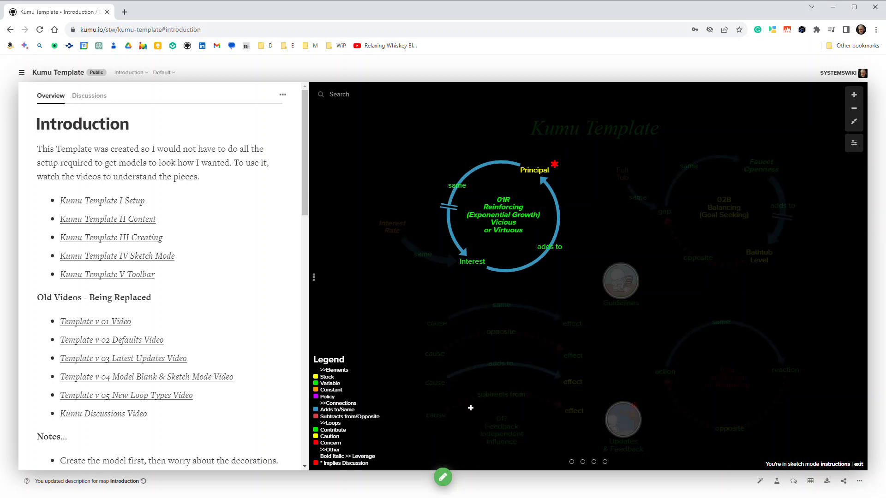
{"action": "left_click", "coordinate": [443, 478]}
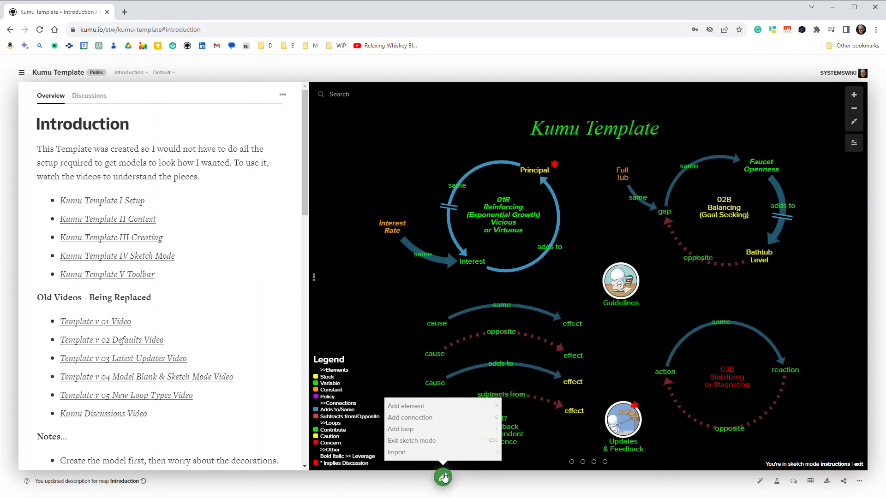
{"action": "left_click", "coordinate": [408, 440]}
{"action": "mouse_move", "coordinate": [505, 204]}
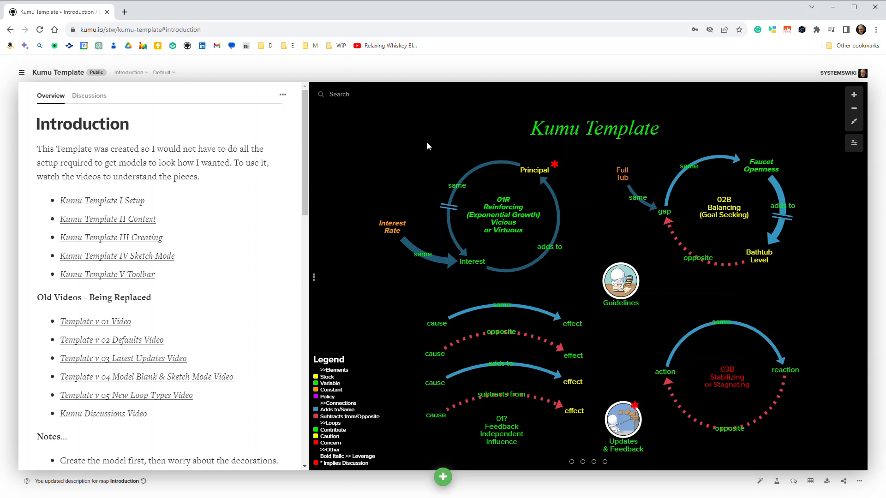
Switch the Introduction map to its Edit View and open the Blank map
{"action": "left_click", "coordinate": [165, 72]}
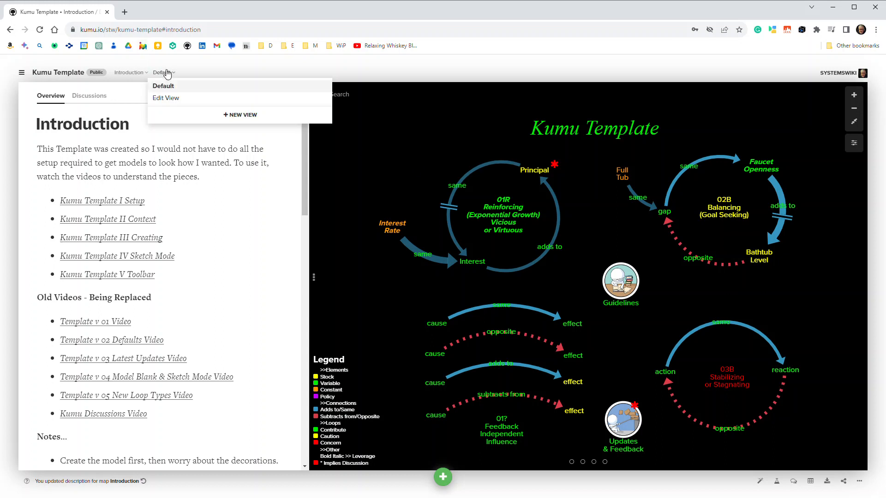
{"action": "left_click", "coordinate": [166, 99]}
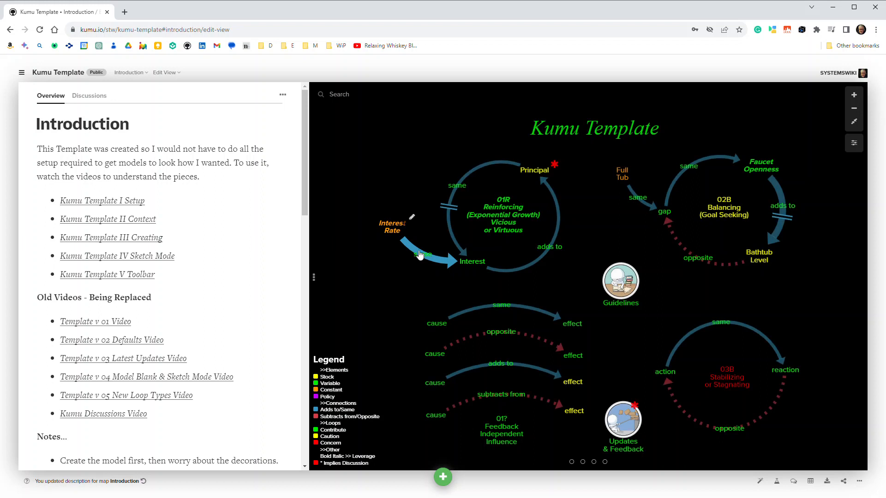
{"action": "left_click", "coordinate": [129, 72]}
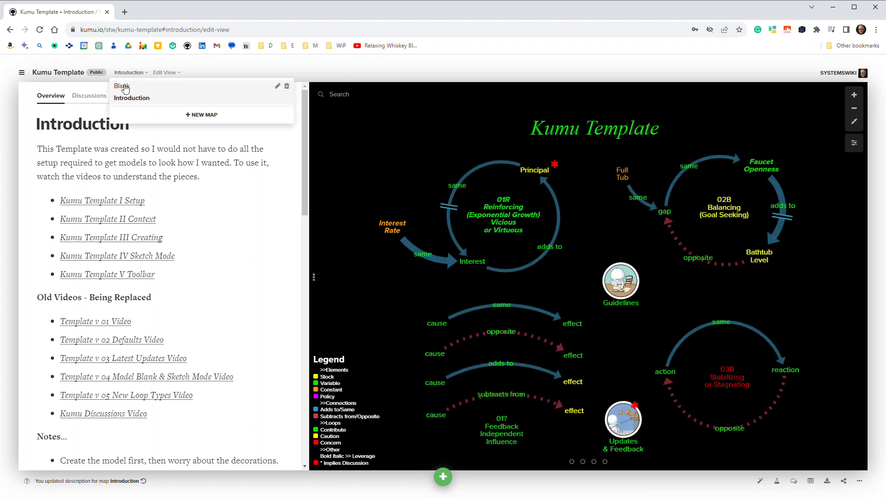
{"action": "left_click", "coordinate": [123, 87]}
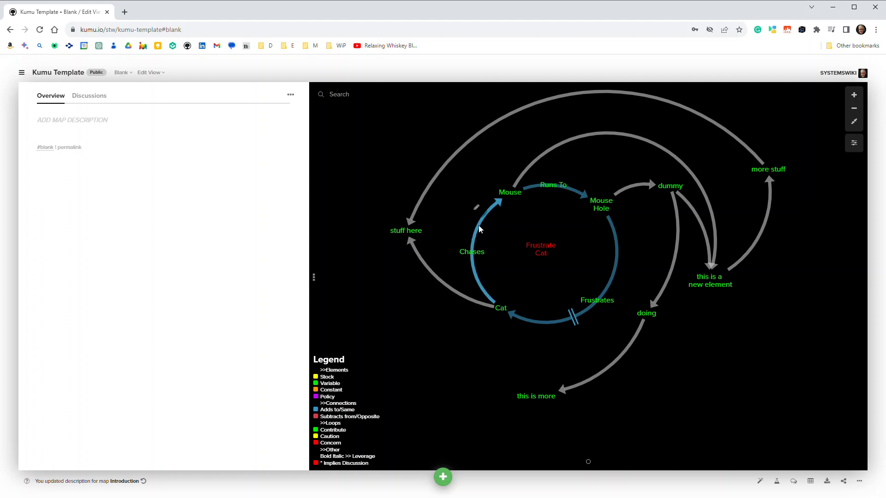
Look through the additional toolbar options available for the "stuff here" element
{"action": "left_click", "coordinate": [406, 207]}
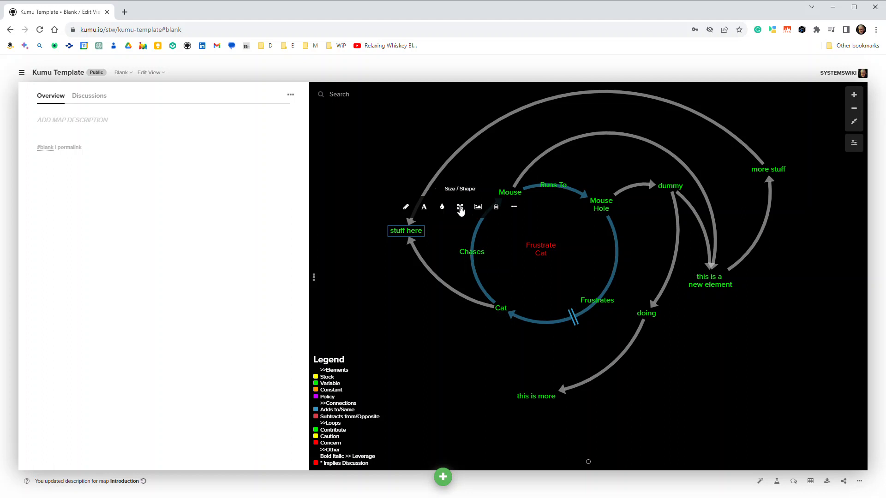
{"action": "left_click", "coordinate": [516, 210]}
{"action": "left_click", "coordinate": [406, 207]}
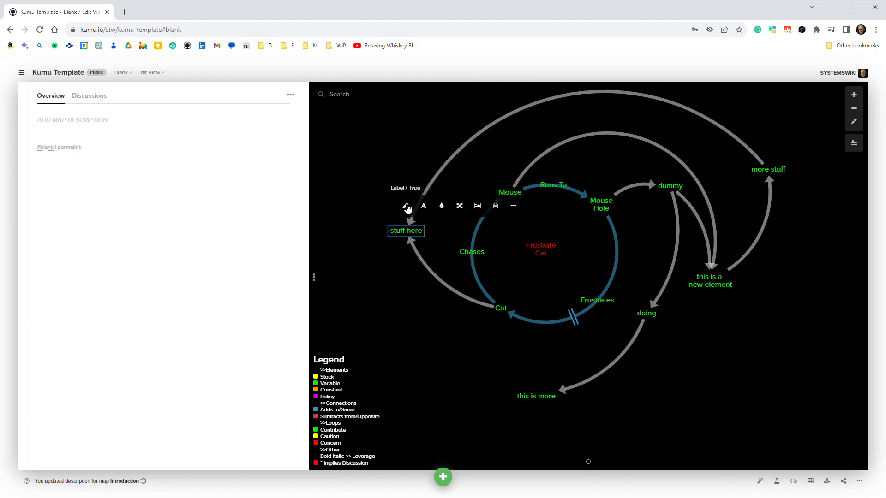
Set the type of the "stuff here" element to Variable
{"action": "left_click", "coordinate": [406, 208]}
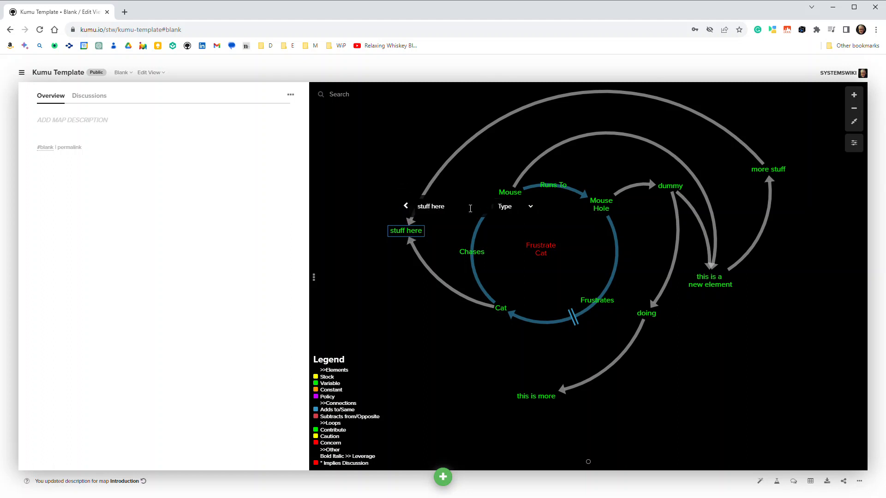
{"action": "left_click", "coordinate": [532, 208]}
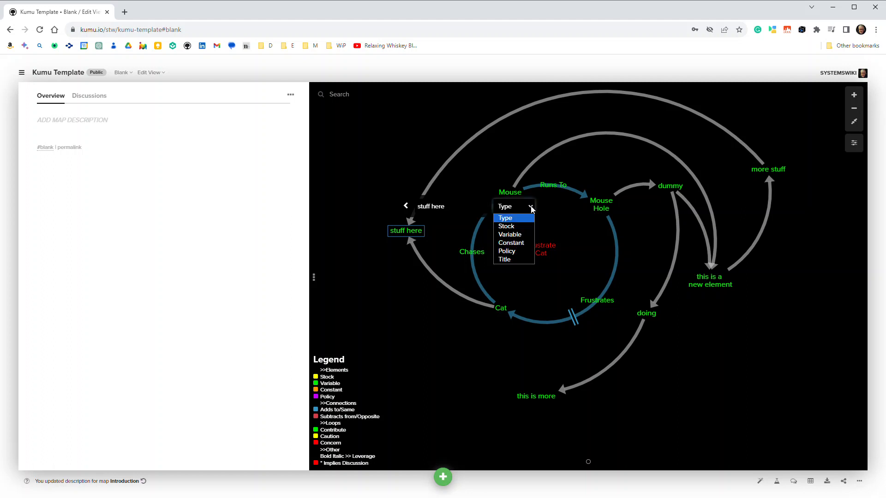
{"action": "left_click", "coordinate": [510, 234]}
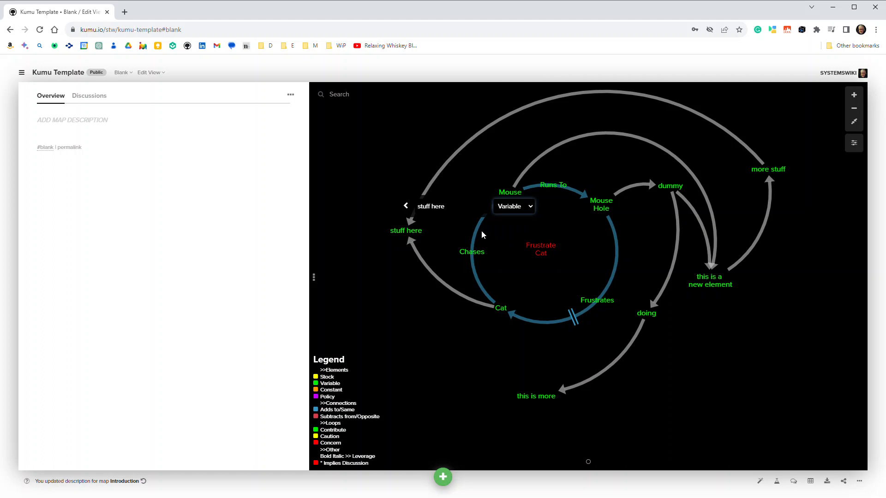
{"action": "left_click", "coordinate": [506, 240]}
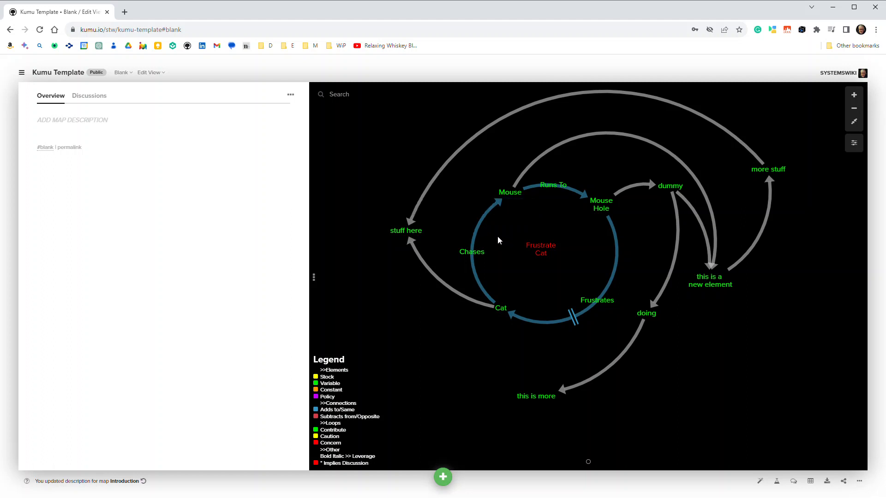
Change the type of the "Chases" connection from Cat to Mouse to Subtracts from/Opposite
{"action": "left_click", "coordinate": [478, 236]}
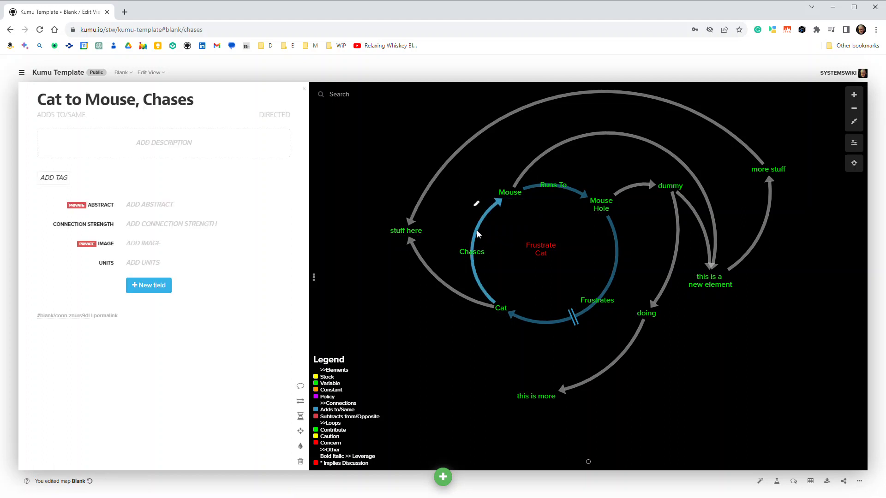
{"action": "left_click", "coordinate": [475, 205]}
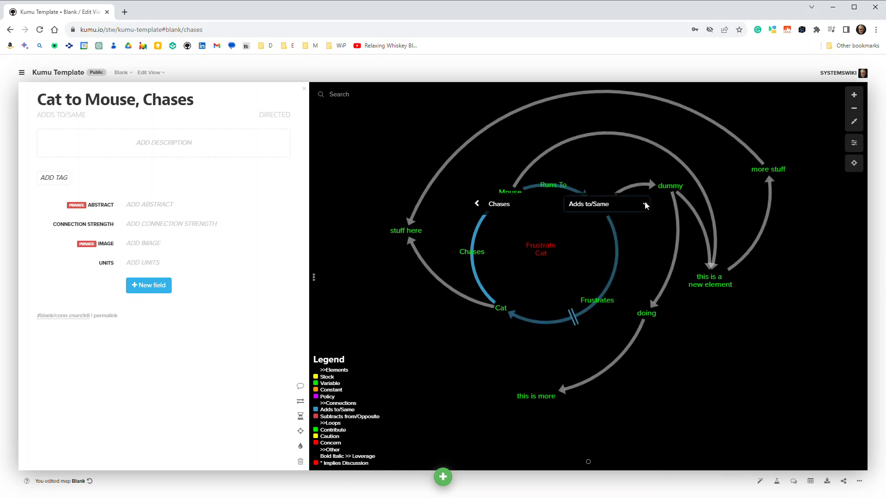
{"action": "left_click", "coordinate": [645, 205]}
{"action": "left_click", "coordinate": [620, 234]}
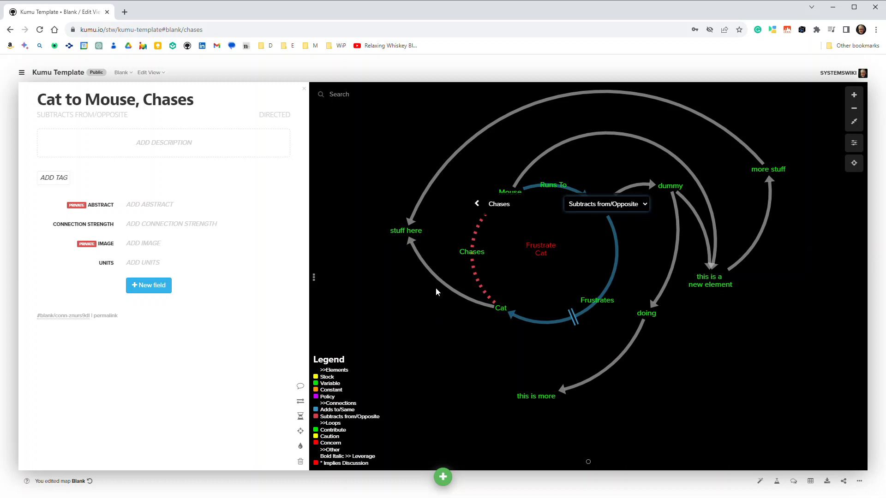
Collapse the description pane and recentre the diagram in the widened map area
{"action": "left_click", "coordinate": [314, 278]}
{"action": "left_click", "coordinate": [313, 279]}
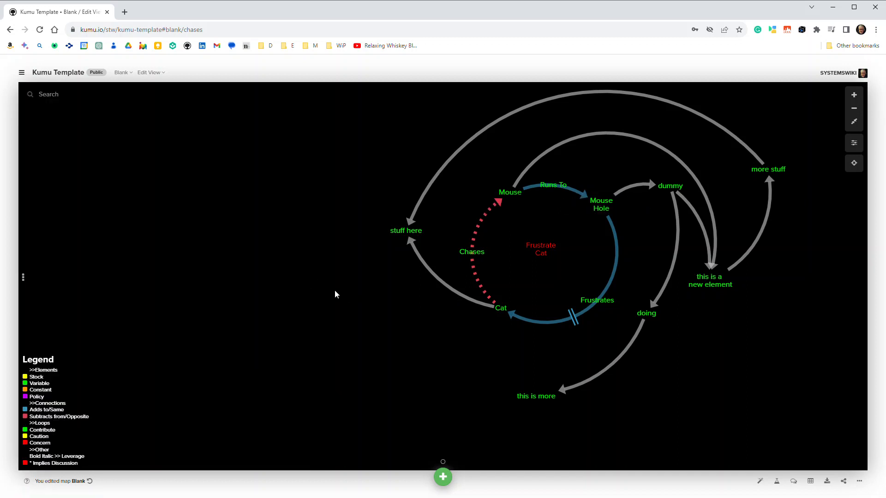
{"action": "left_click_drag", "start_coordinate": [366, 300], "coordinate": [243, 321]}
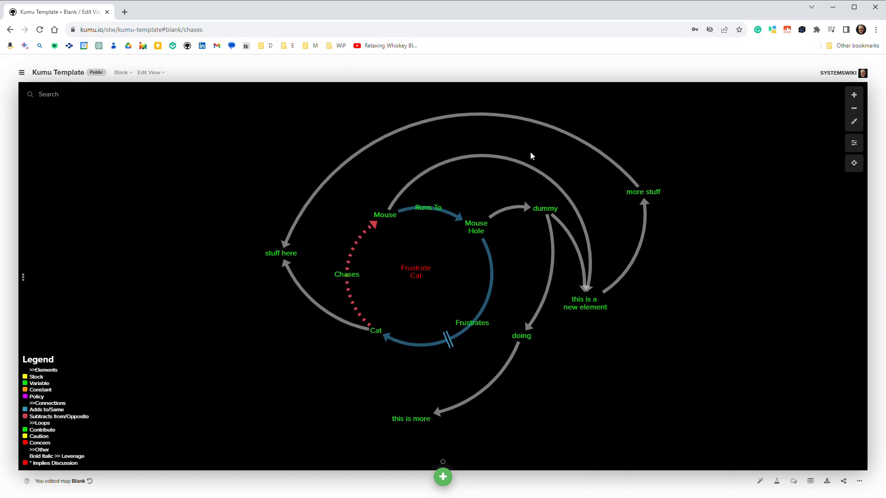
Set the type of the connection from Mouse Hole to dummy to Adds to/Same
{"action": "left_click", "coordinate": [512, 214]}
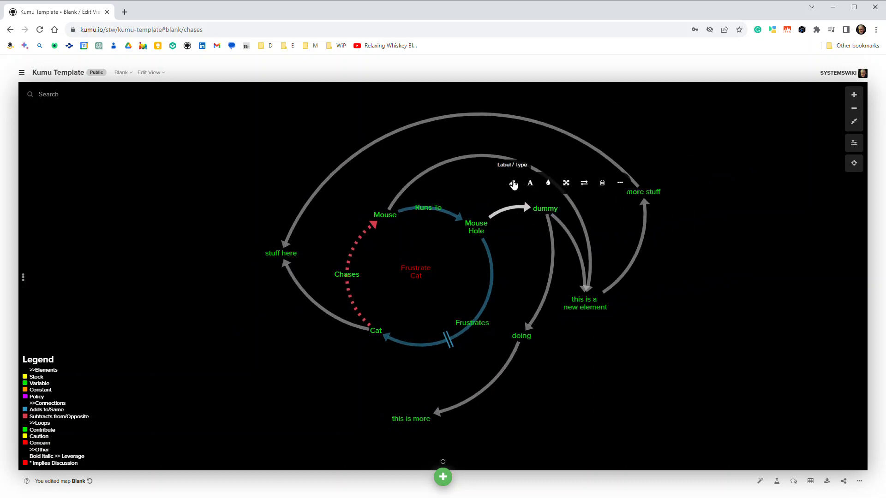
{"action": "left_click", "coordinate": [681, 184]}
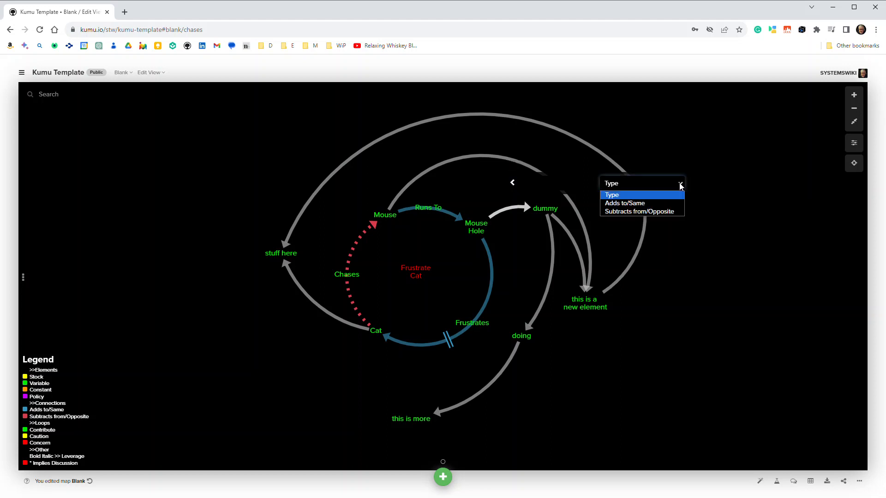
{"action": "left_click", "coordinate": [655, 203]}
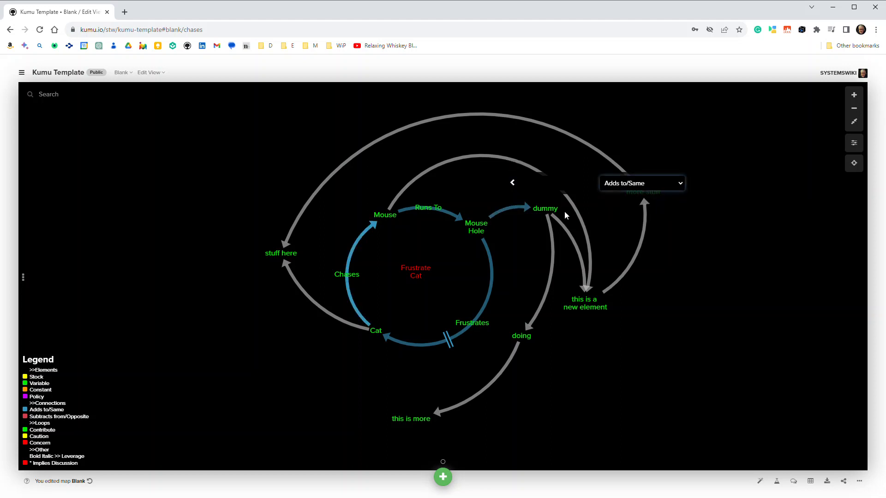
{"action": "left_click", "coordinate": [513, 221]}
Give the connection from Mouse Hole to dummy the label "label"
{"action": "left_click", "coordinate": [508, 211]}
{"action": "left_click", "coordinate": [507, 181]}
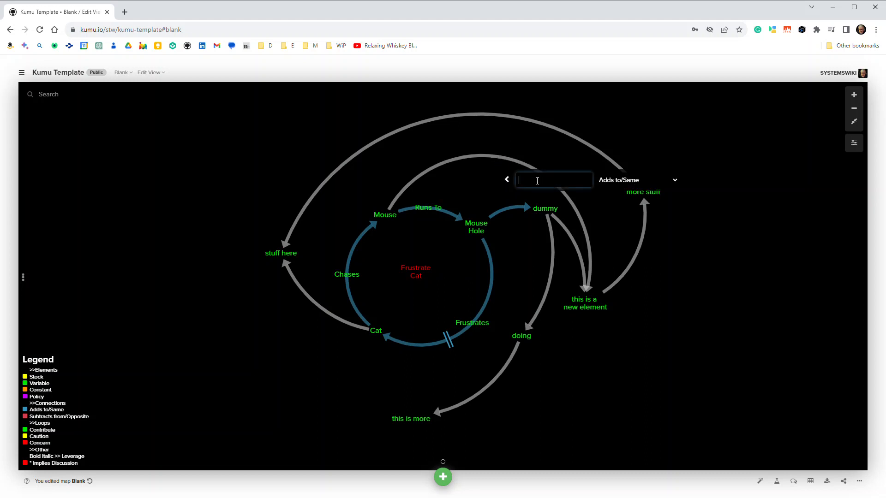
{"action": "type", "text": "label"}
{"action": "left_click", "coordinate": [704, 250]}
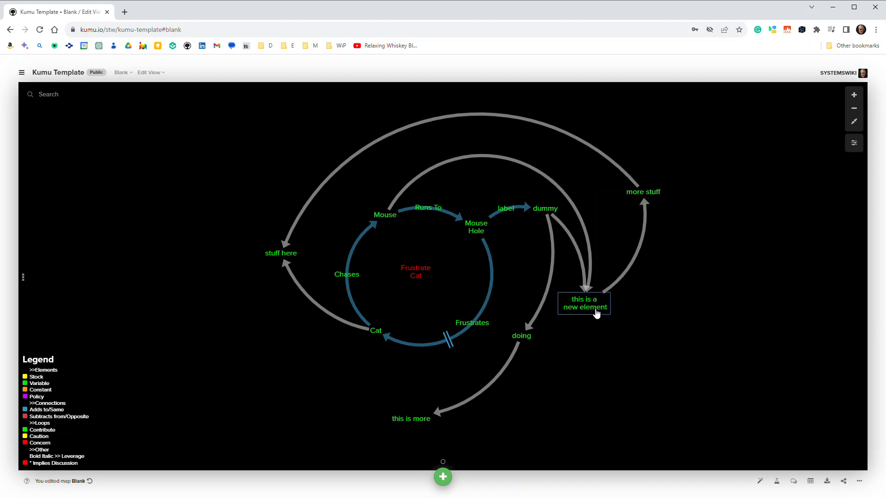
Move the "this is a new element" element slightly away from the dummy element and turn on sketch mode
{"action": "mouse_move", "coordinate": [596, 308]}
{"action": "left_mouse_down"}
{"action": "mouse_move", "coordinate": [633, 354]}
{"action": "mouse_move", "coordinate": [607, 314]}
{"action": "left_mouse_up"}
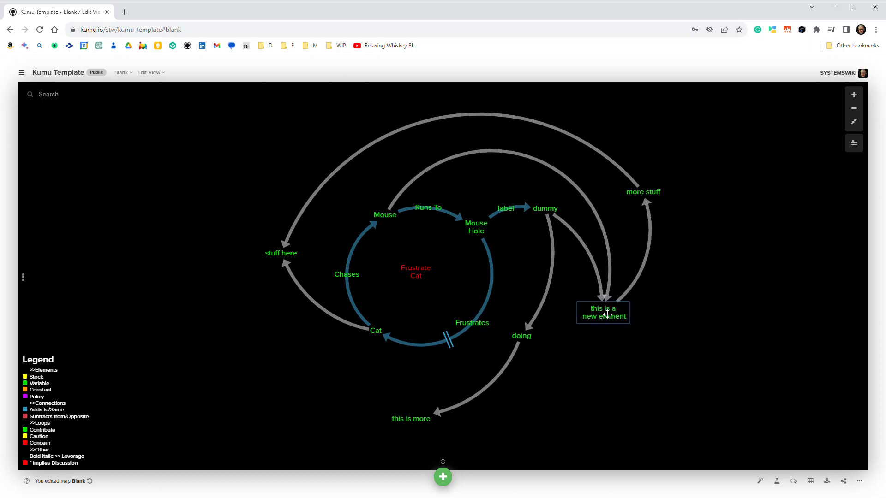
{"action": "left_click", "coordinate": [443, 477]}
{"action": "left_click", "coordinate": [396, 445]}
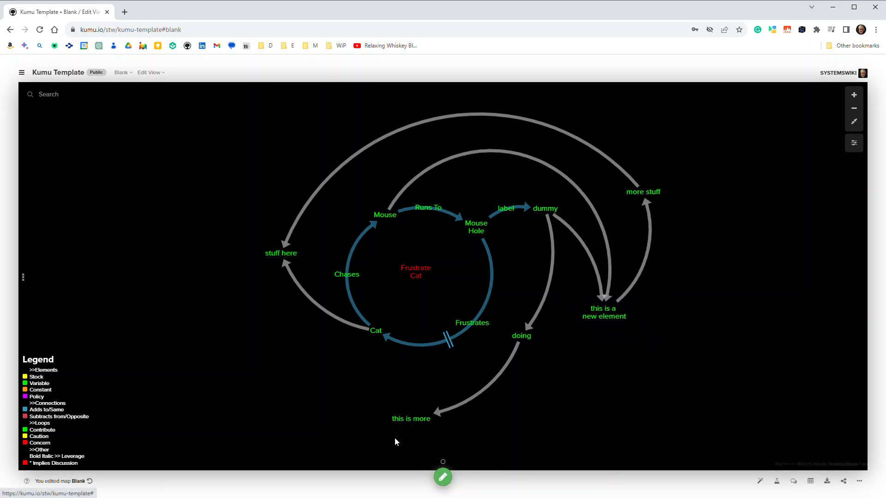
Sketch a connection from "this is a new element" to a new element below it labelled "a stock"
{"action": "left_click_drag", "start_coordinate": [602, 320], "coordinate": [672, 381]}
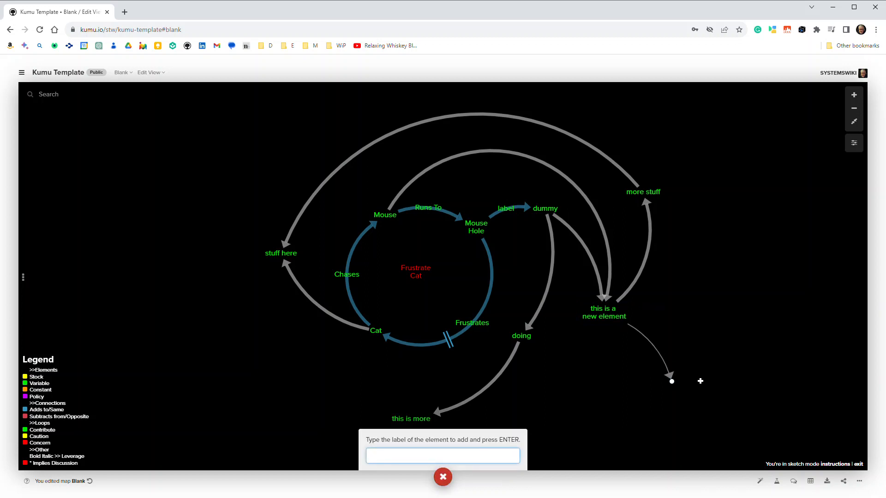
{"action": "type", "text": "a stock"}
{"action": "key", "text": "Return"}
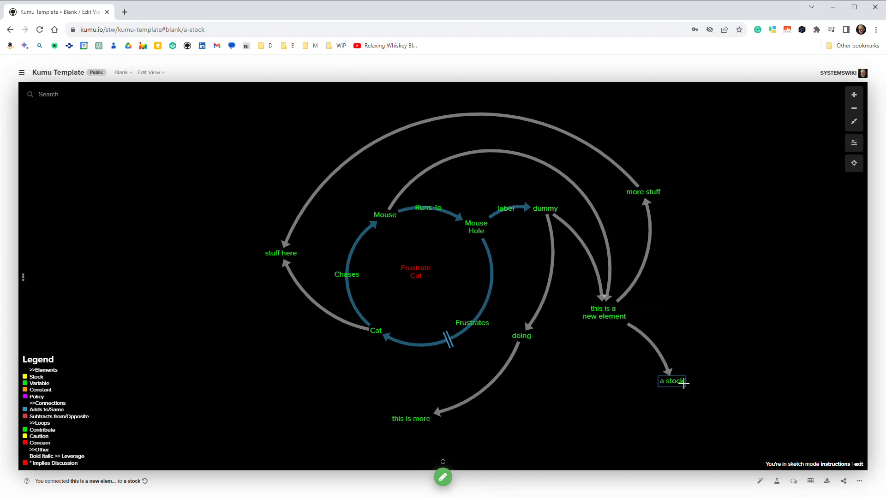
Set the type of the "a stock" element to Stock
{"action": "left_click", "coordinate": [672, 358]}
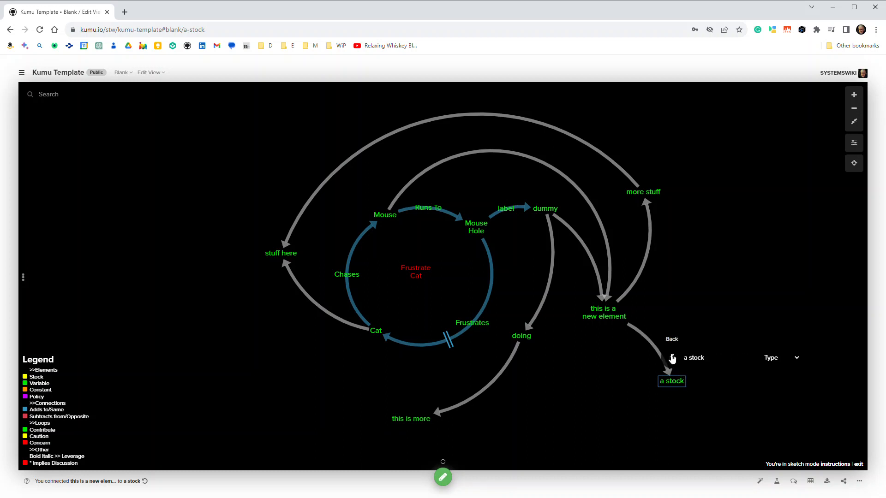
{"action": "left_click", "coordinate": [798, 360]}
{"action": "left_click", "coordinate": [786, 377]}
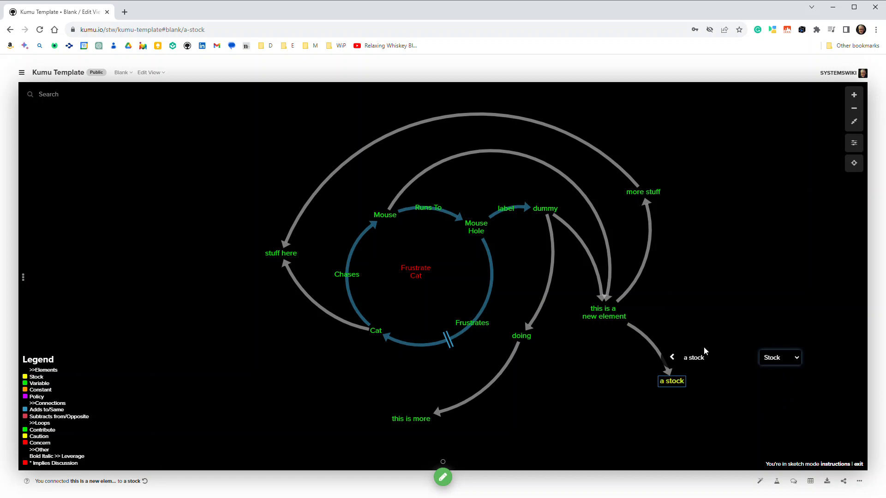
{"action": "left_click", "coordinate": [608, 371]}
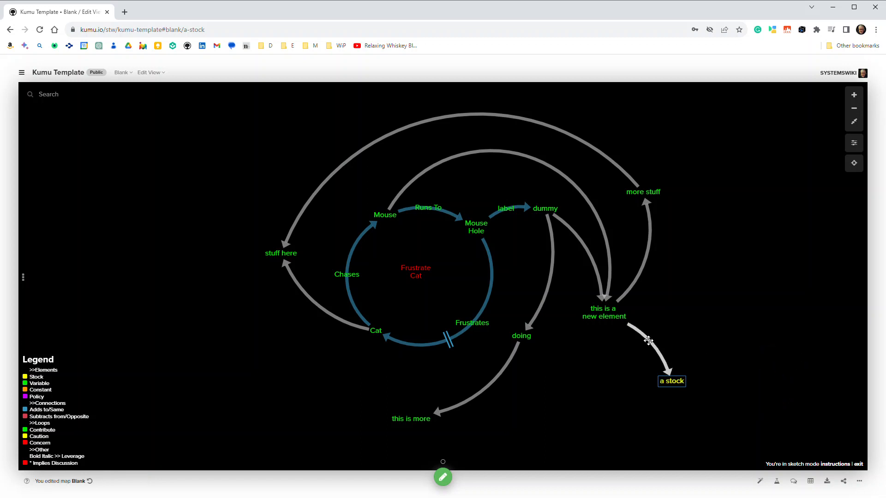
Set the type of the connection from "this is a new element" to "a stock" to Subtracts from/Opposite
{"action": "left_click", "coordinate": [648, 341]}
{"action": "left_click", "coordinate": [815, 315]}
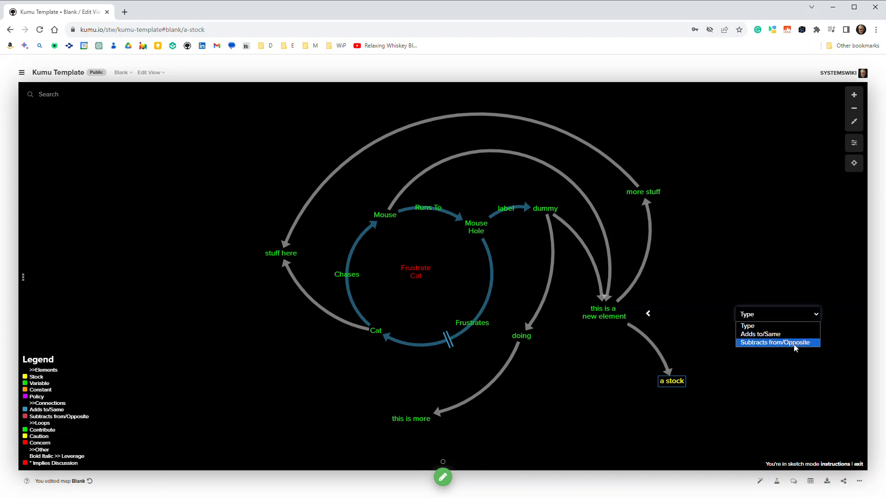
{"action": "left_click", "coordinate": [793, 343]}
{"action": "left_click", "coordinate": [791, 370]}
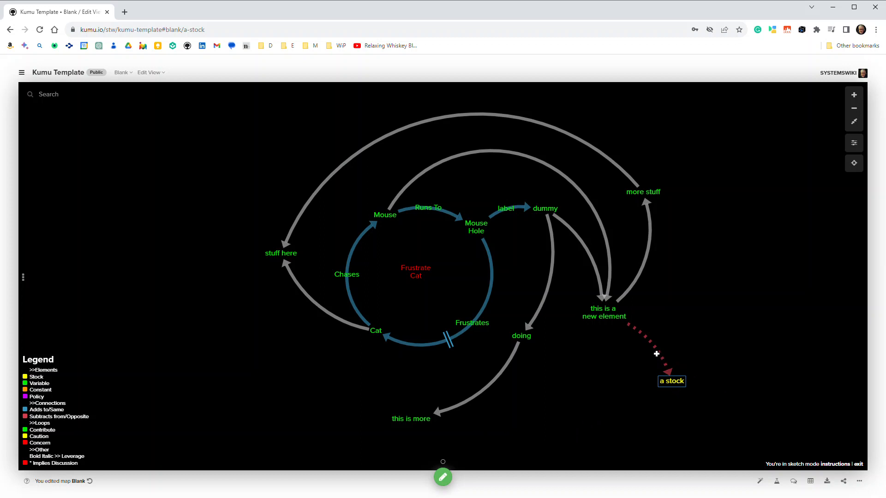
Delete the connection from "this is a new element" to "a stock" and sketch a new connection between the same two elements
{"action": "mouse_move", "coordinate": [657, 351]}
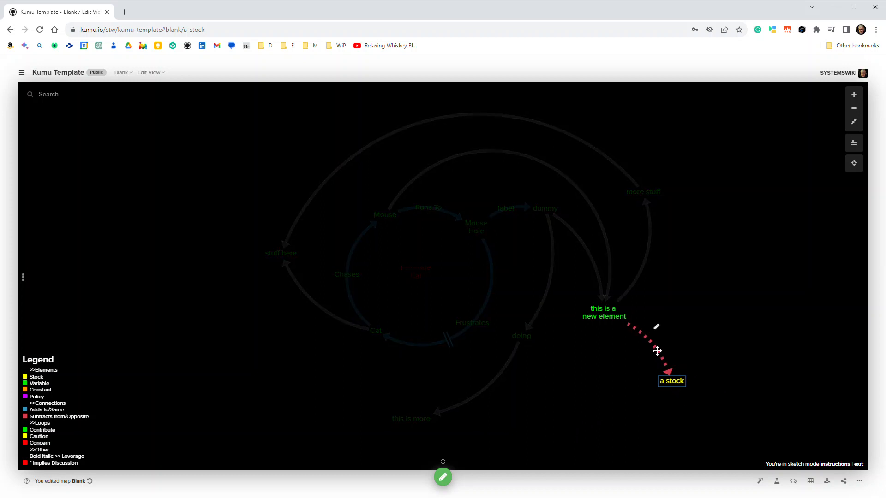
{"action": "left_click", "coordinate": [656, 327]}
{"action": "left_click", "coordinate": [656, 329]}
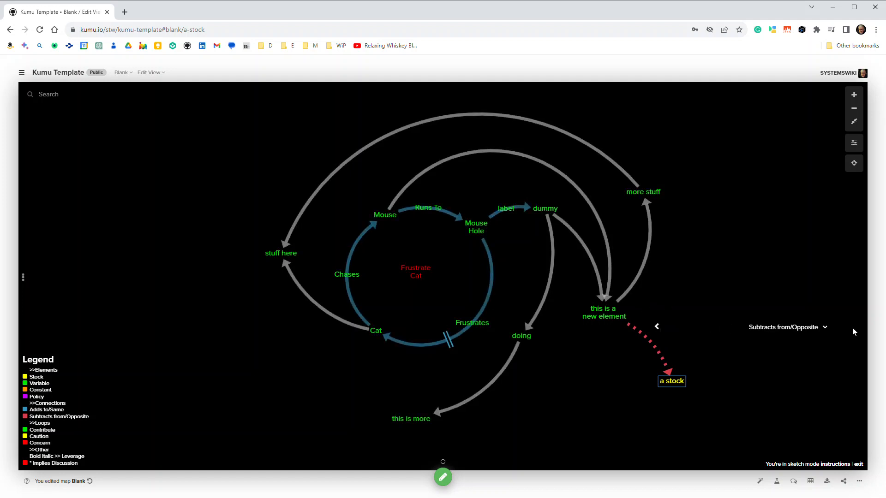
{"action": "left_click", "coordinate": [658, 329]}
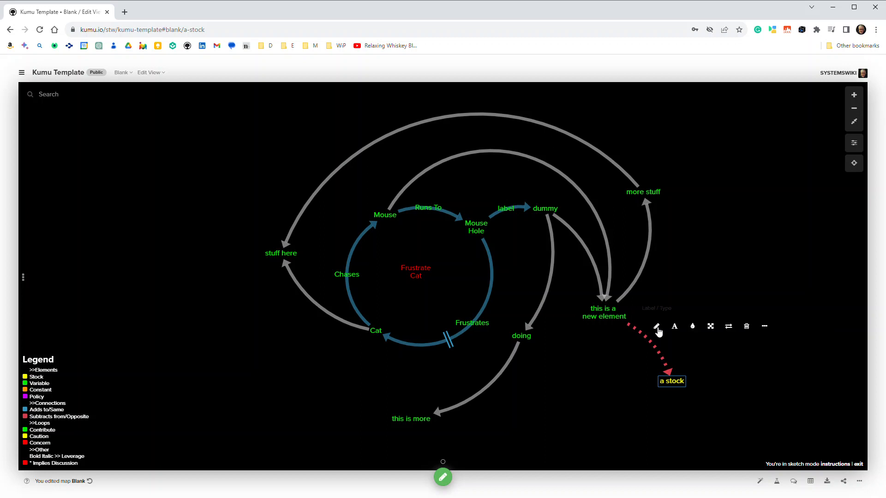
{"action": "left_click", "coordinate": [747, 327]}
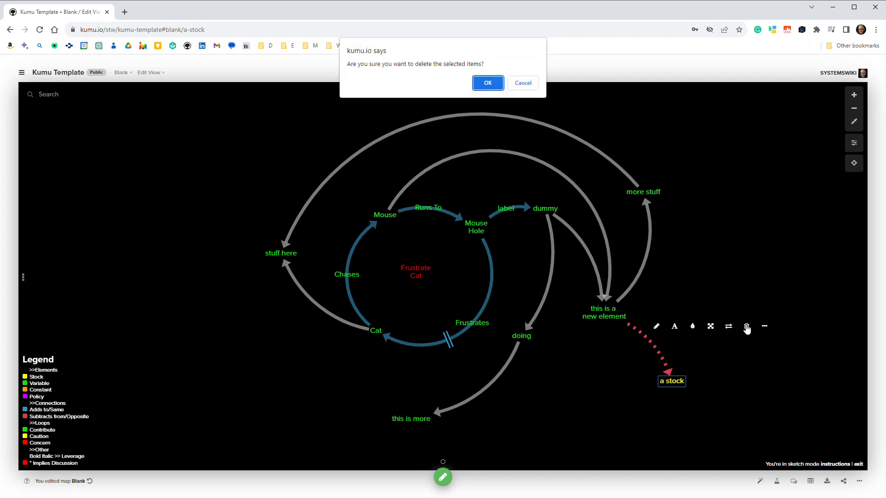
{"action": "left_click", "coordinate": [487, 83]}
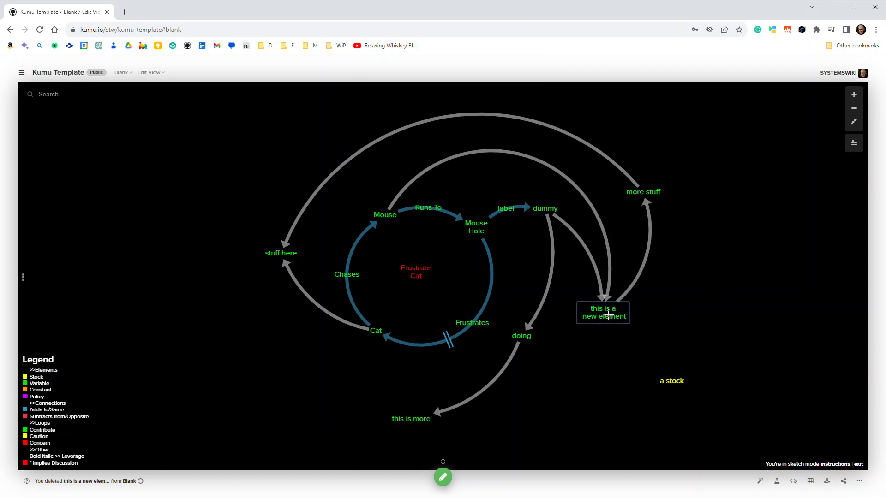
{"action": "left_click_drag", "start_coordinate": [608, 316], "coordinate": [672, 381]}
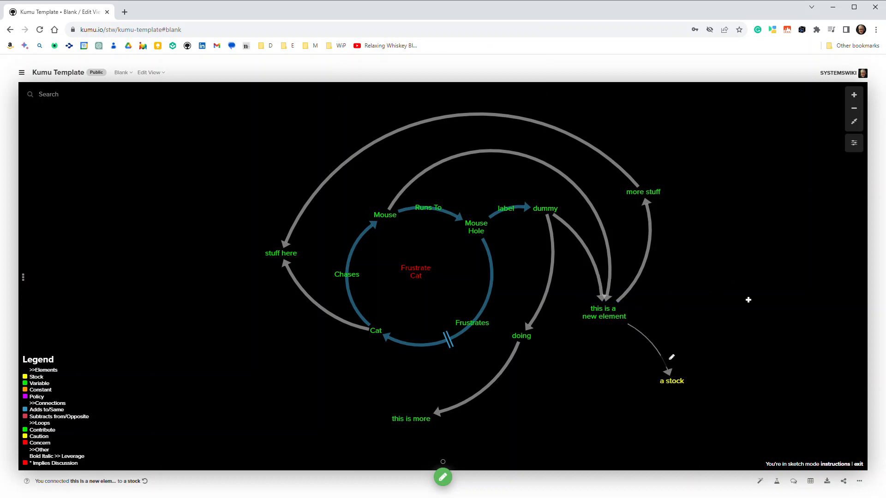
Change the type of the "a stock" element to Constant
{"action": "left_click", "coordinate": [671, 362]}
{"action": "left_click", "coordinate": [673, 360]}
{"action": "left_click", "coordinate": [793, 358]}
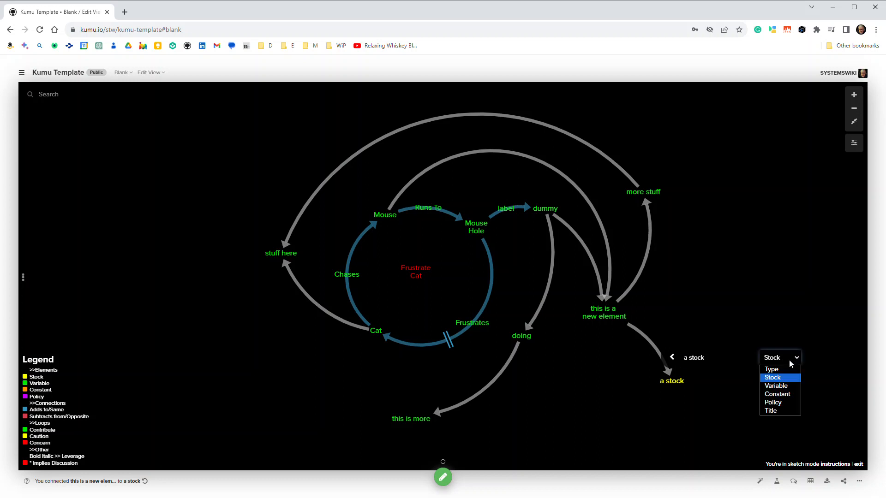
{"action": "left_click", "coordinate": [772, 395]}
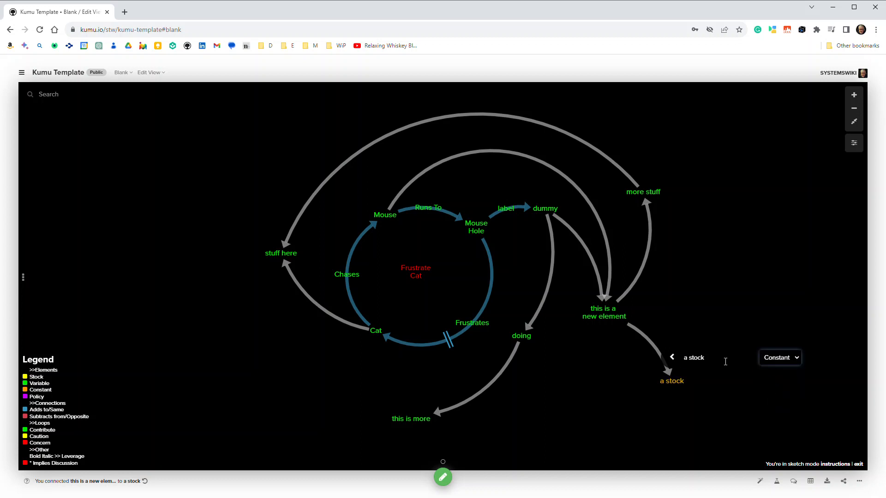
Set the type of the new connection from "this is a new element" to "a stock" to Adds to/Same
{"action": "left_click", "coordinate": [643, 332]}
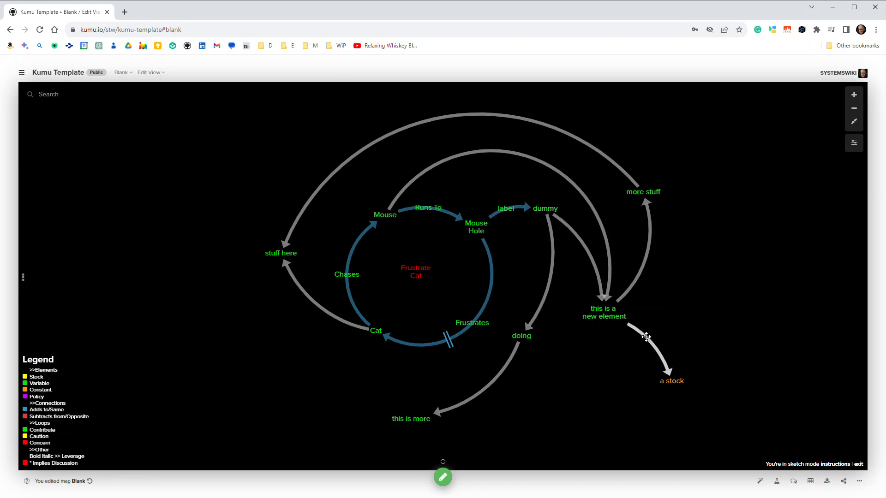
{"action": "mouse_move", "coordinate": [644, 313]}
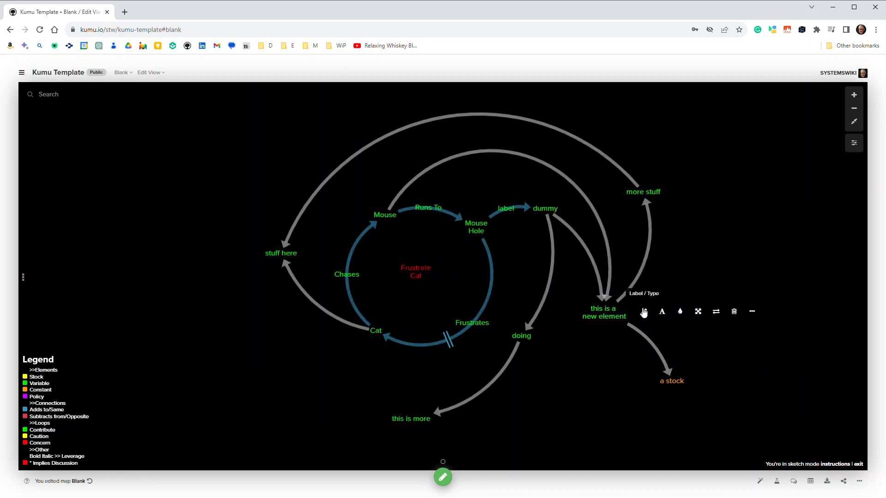
{"action": "left_click", "coordinate": [643, 313]}
{"action": "left_click", "coordinate": [812, 314]}
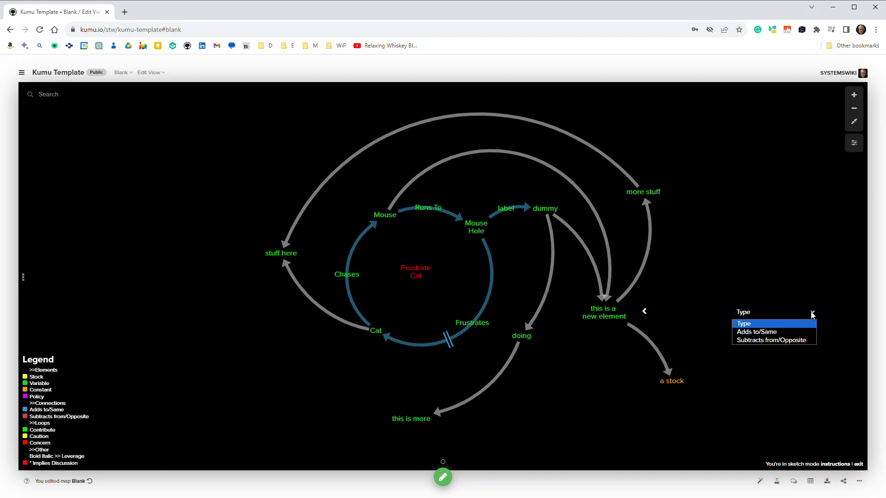
{"action": "left_click", "coordinate": [787, 334]}
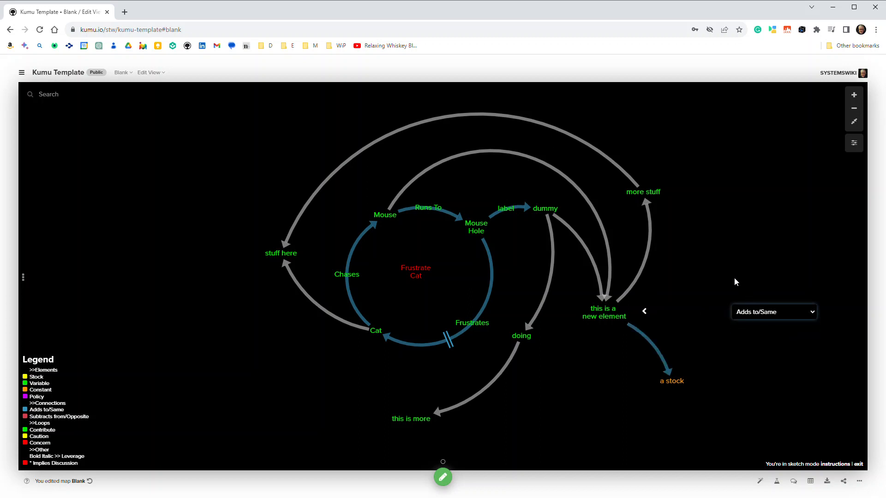